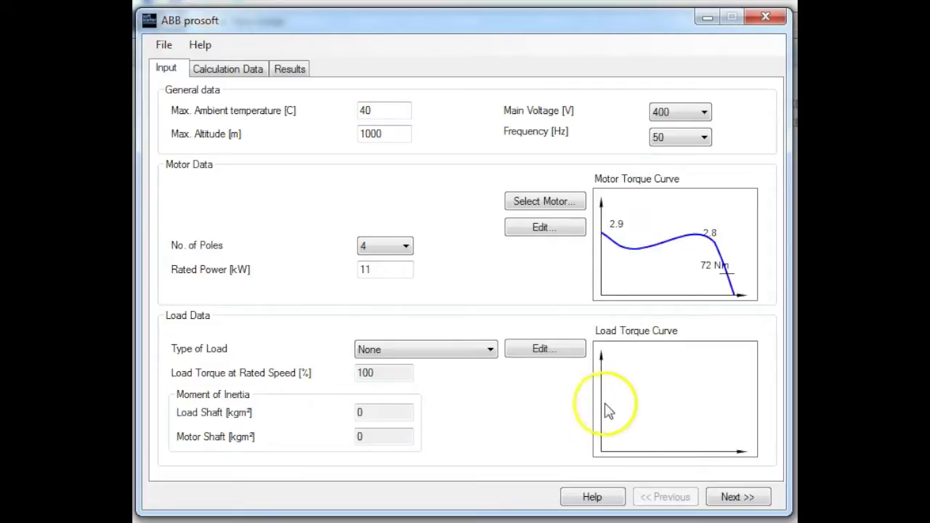
- Choose 415 V as the main supply voltage and leave the frequency at 50 Hz
click(704, 113)
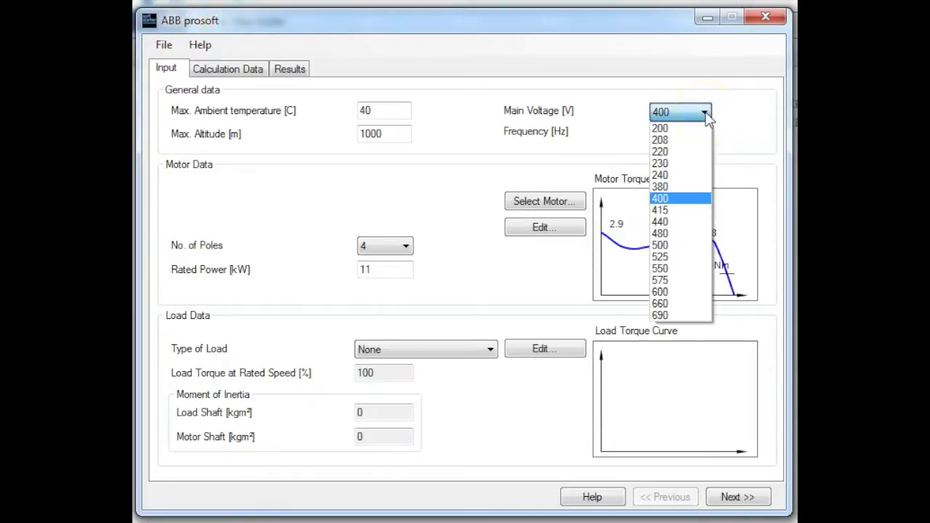
click(662, 212)
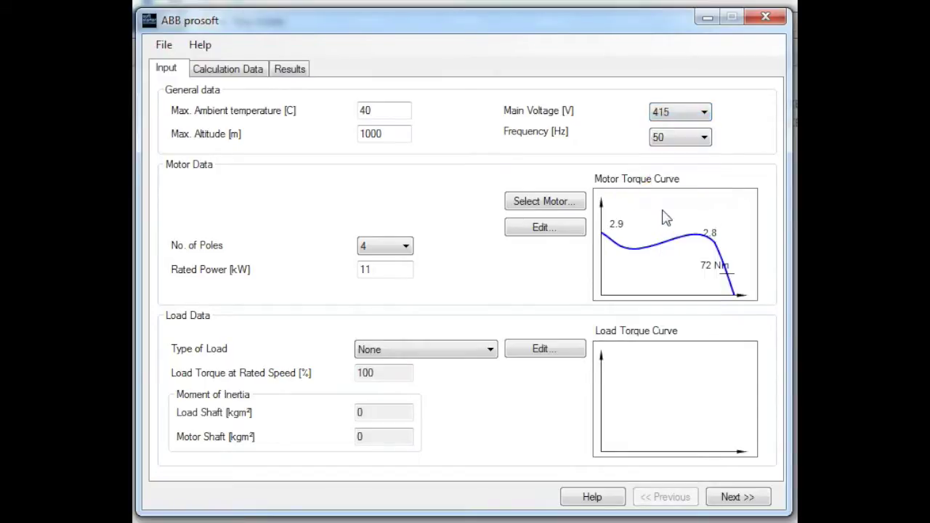
click(704, 139)
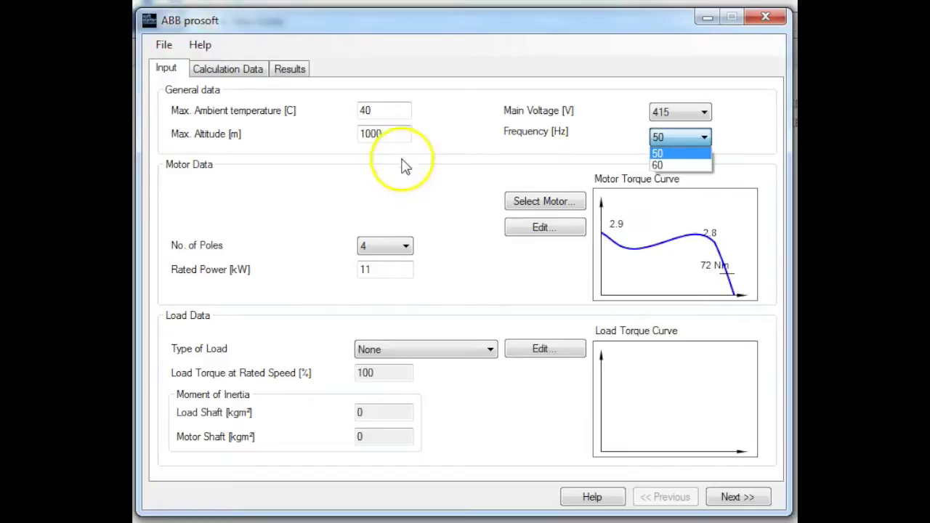
click(322, 191)
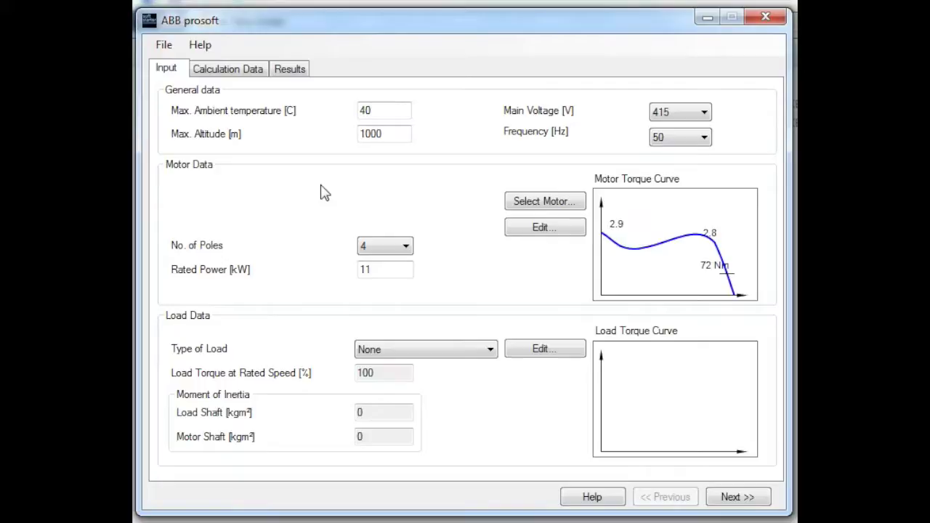
- Set the motor's number of poles to 2
click(465, 219)
click(407, 246)
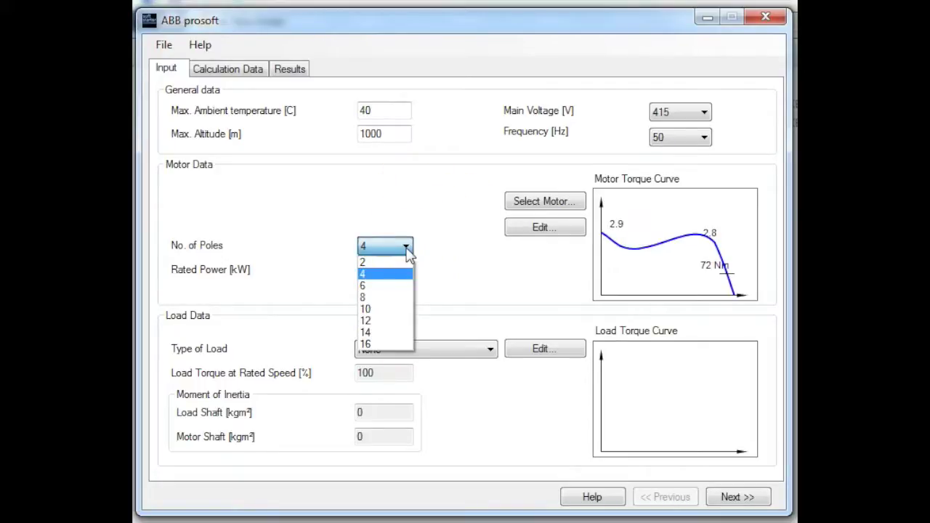
click(370, 263)
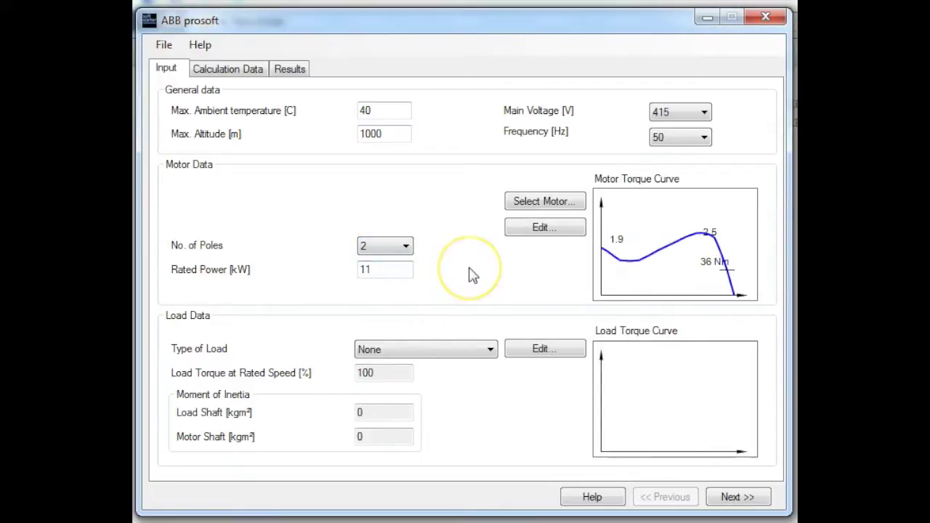
- Replace the rated power value 11 with 55 kW
click(401, 269)
drag(402, 270, 322, 274)
text(55)
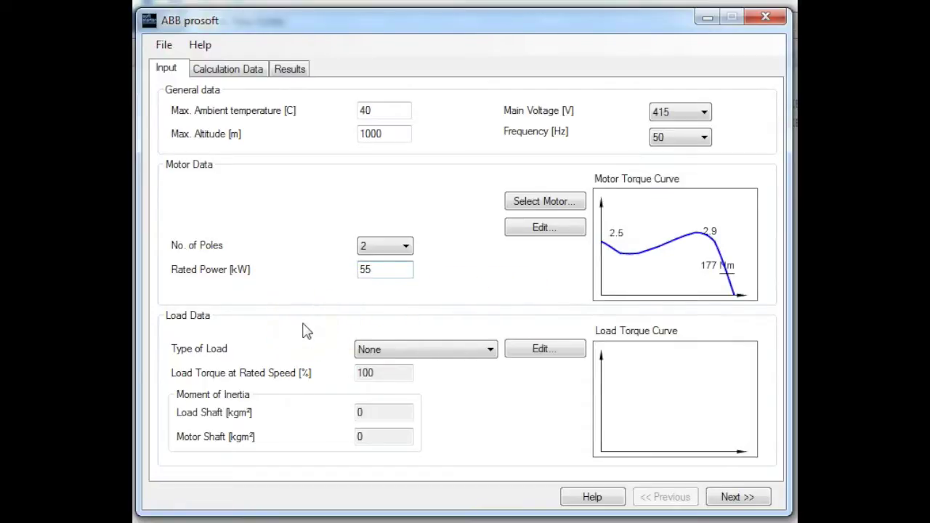
- Choose Centrifugal Pump as the load type, giving 100% load torque and 0.290 kgm² inertia
click(492, 349)
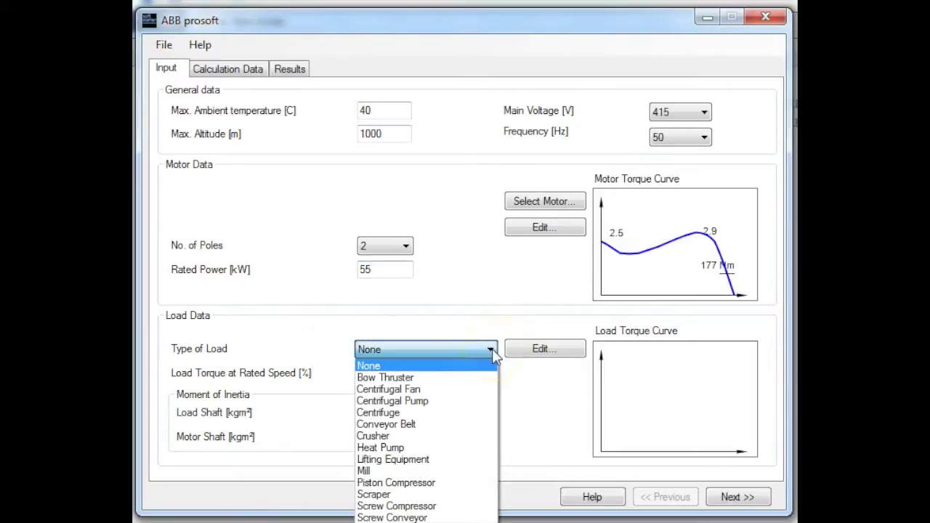
click(435, 400)
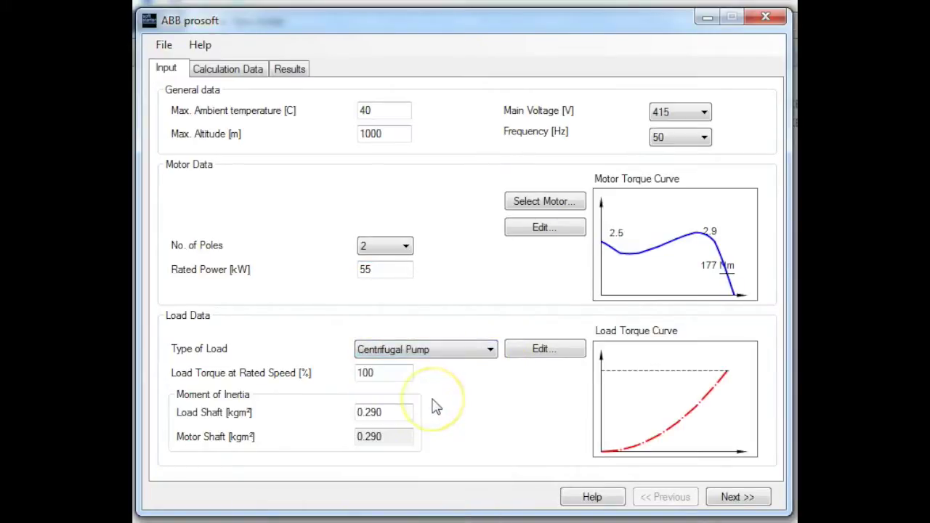
click(611, 369)
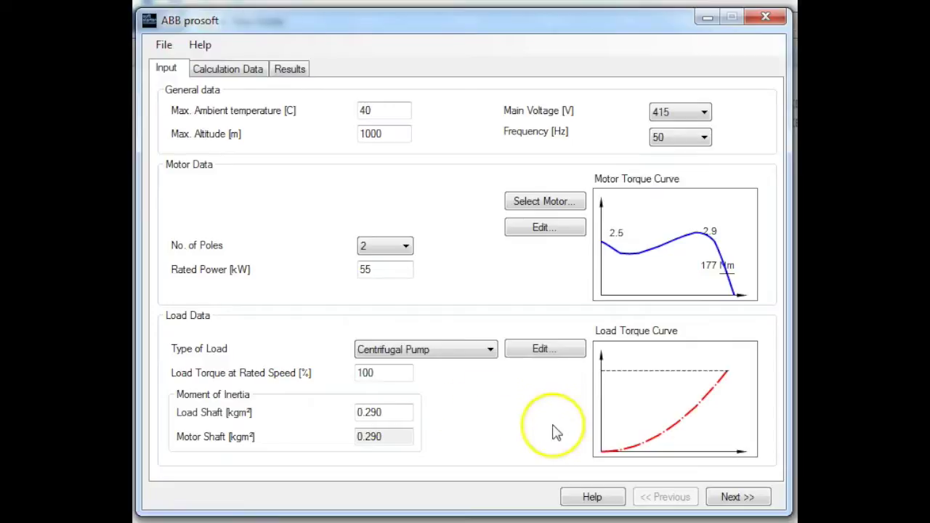
- Advance to Calculation Data showing 11.3 s starting time, 2.8 relative current and 252.1 A
click(734, 501)
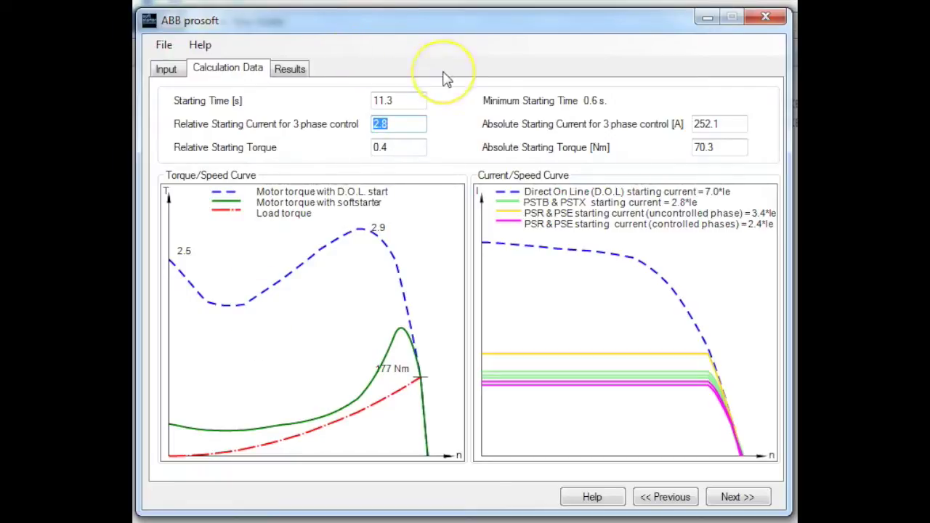
- Enter a 15 s starting time with relative starting current 2.6, then continue to Results
click(411, 103)
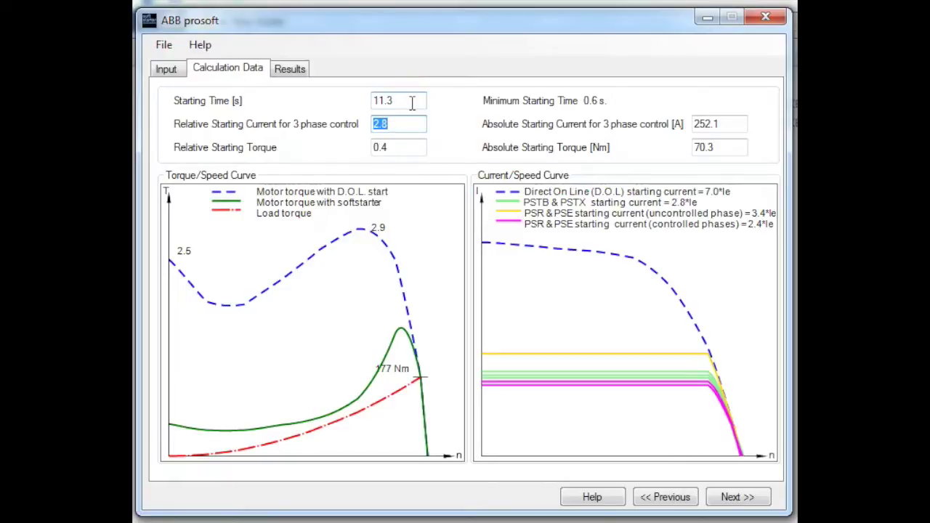
click(411, 103)
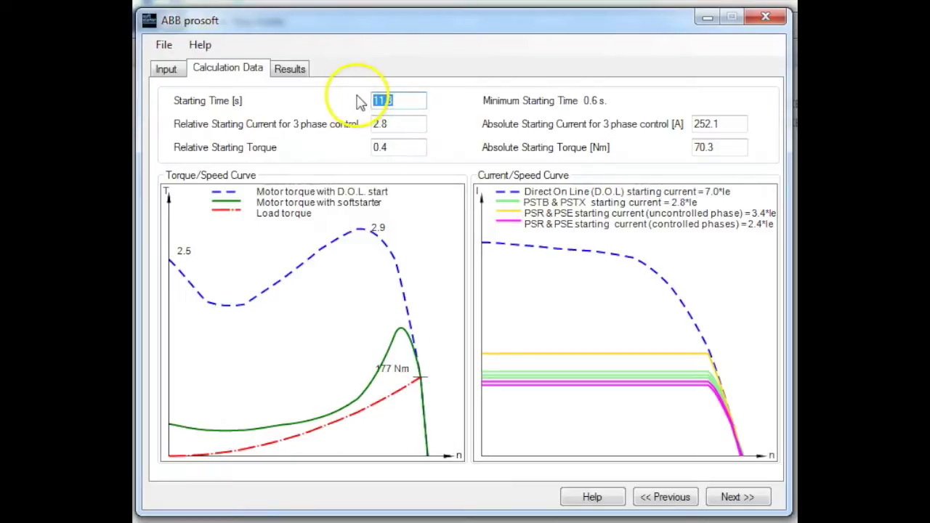
text(15)
click(416, 124)
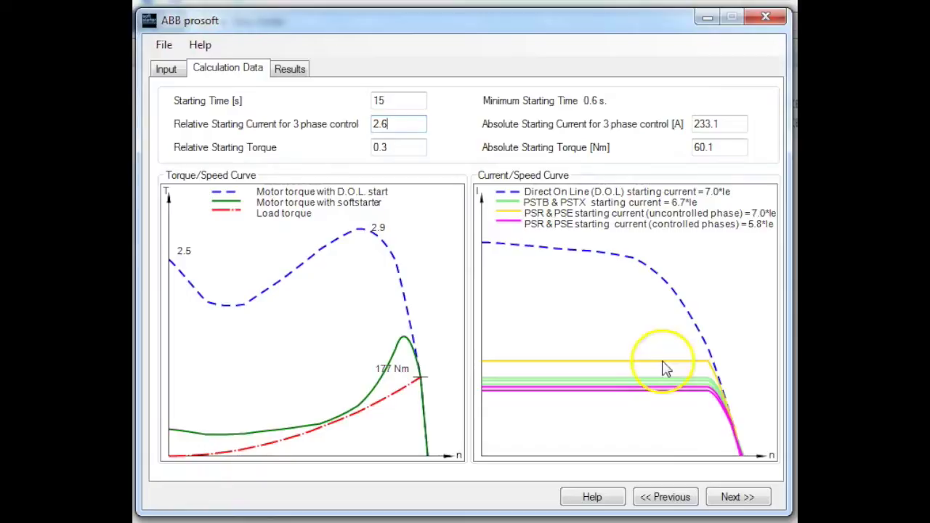
click(730, 499)
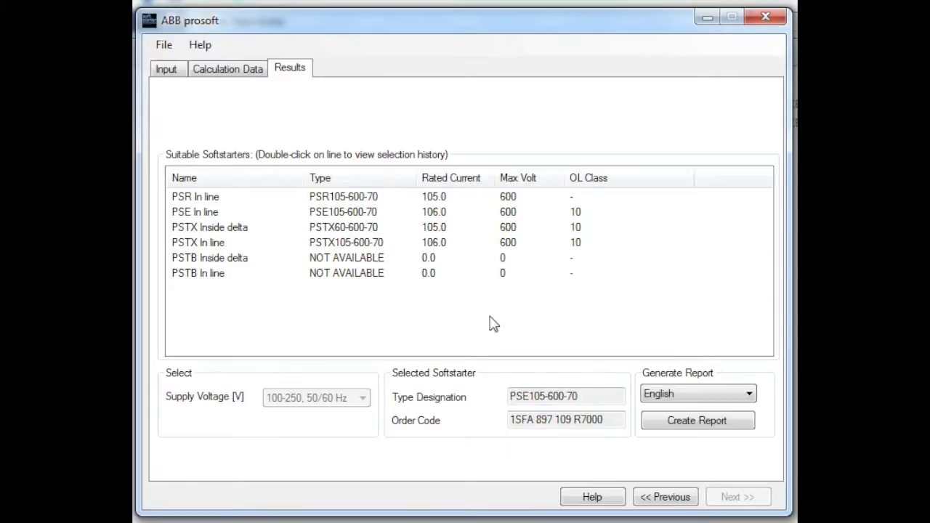
- Select the PSR In line row, then settle on PSE In line PSE105-600-70 (106.0 A, 600 V)
click(213, 203)
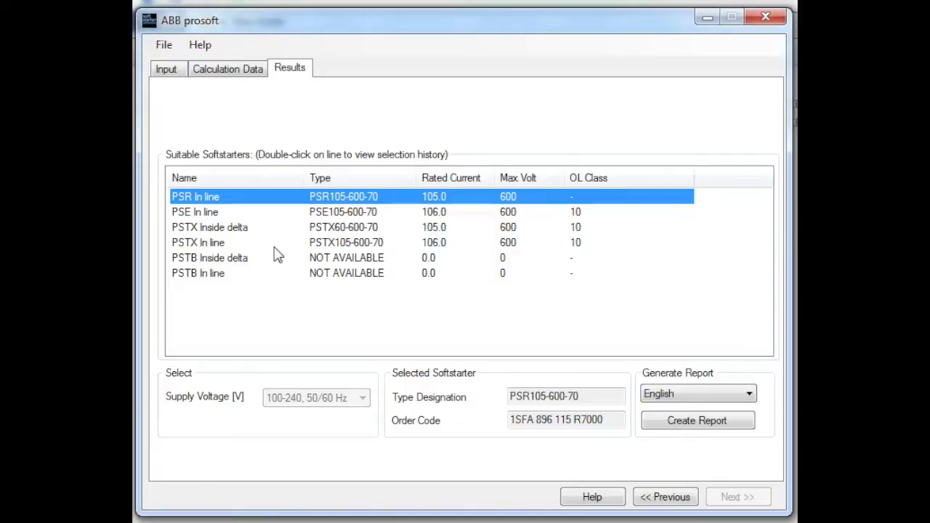
click(207, 212)
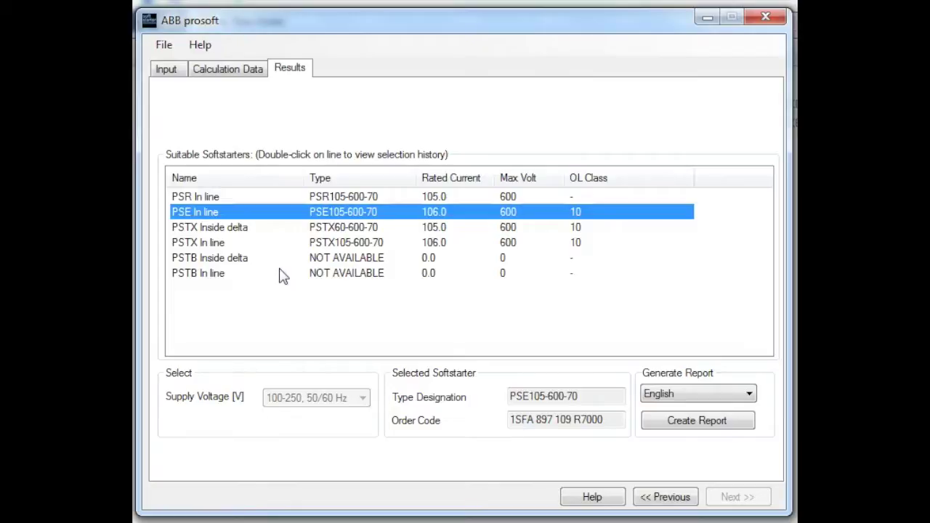
- Check the PSTX Inside delta row, then select PSTX In line PSTX105-600-70 (106.0 A, 600 V)
click(244, 228)
click(291, 330)
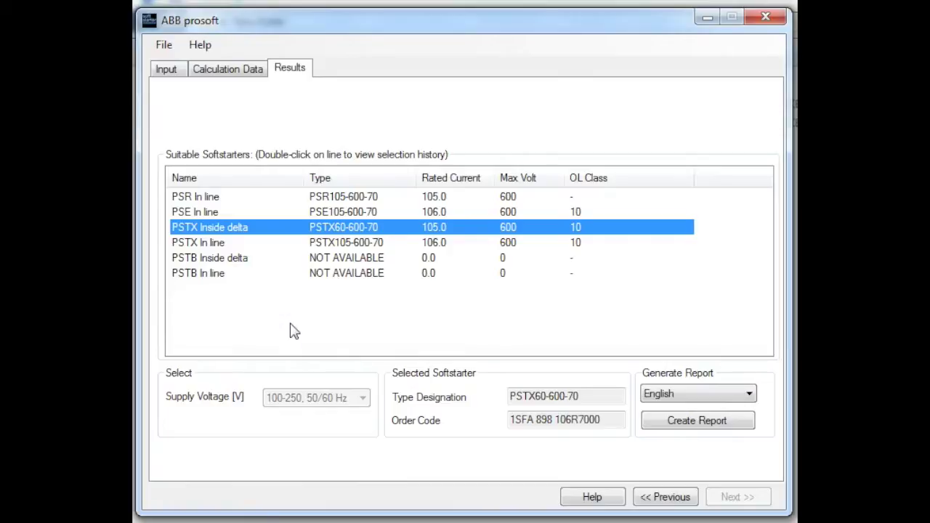
click(273, 291)
click(257, 266)
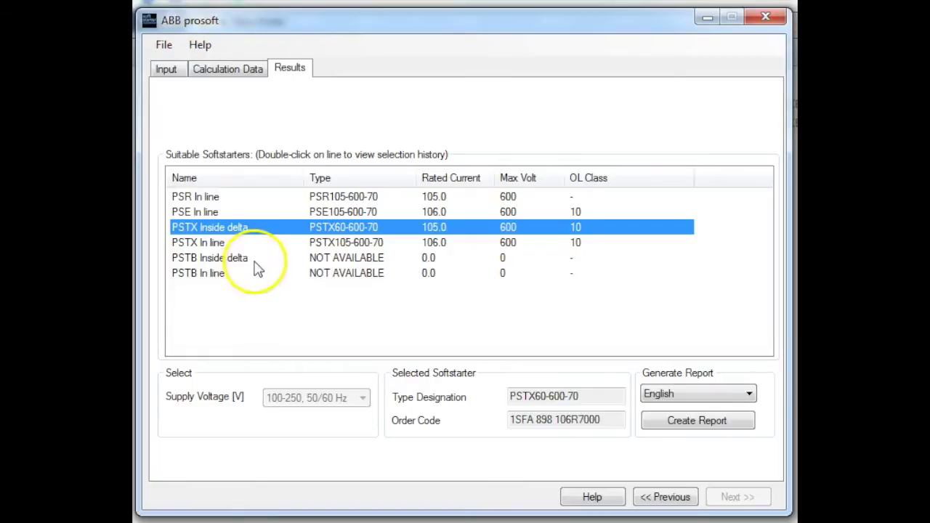
click(215, 244)
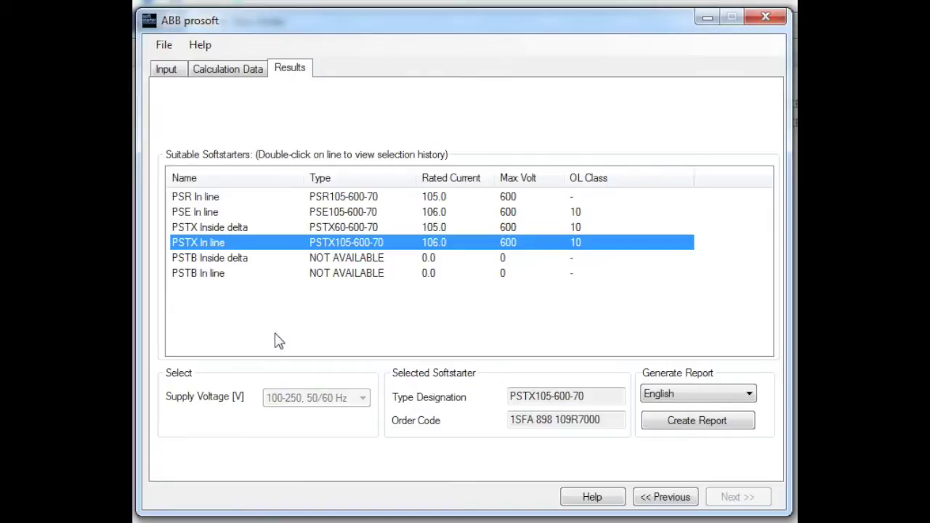
click(600, 299)
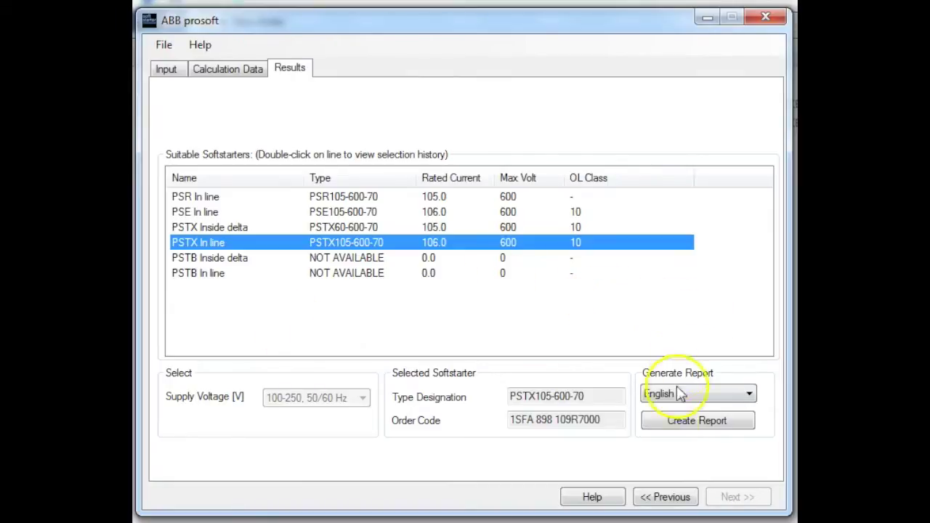
click(675, 434)
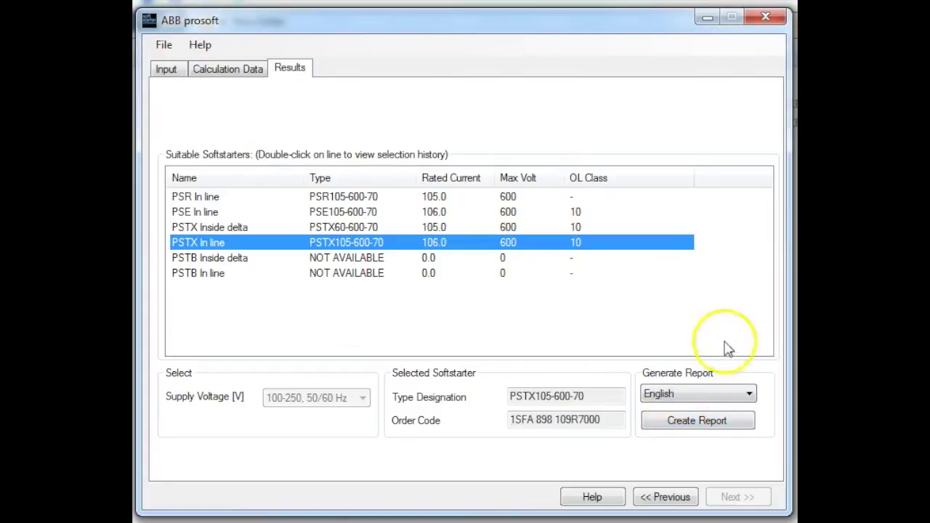
click(655, 298)
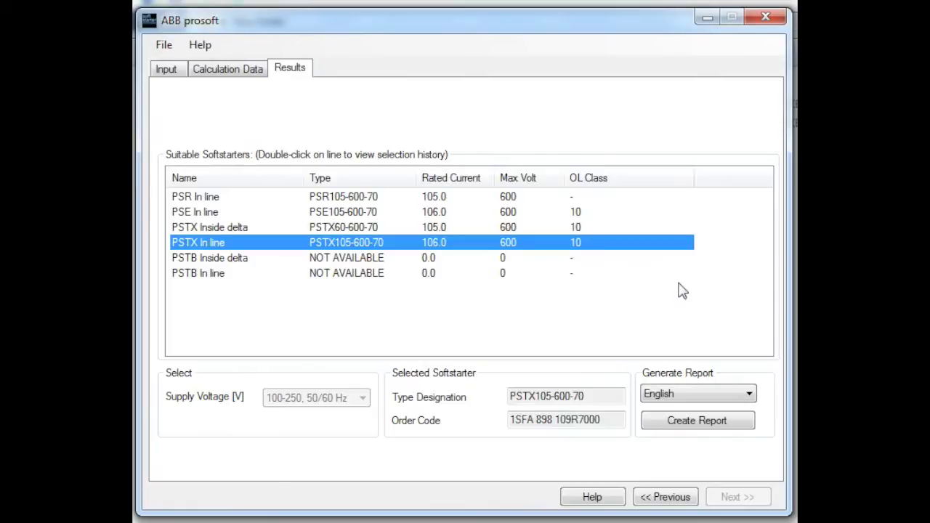
click(563, 300)
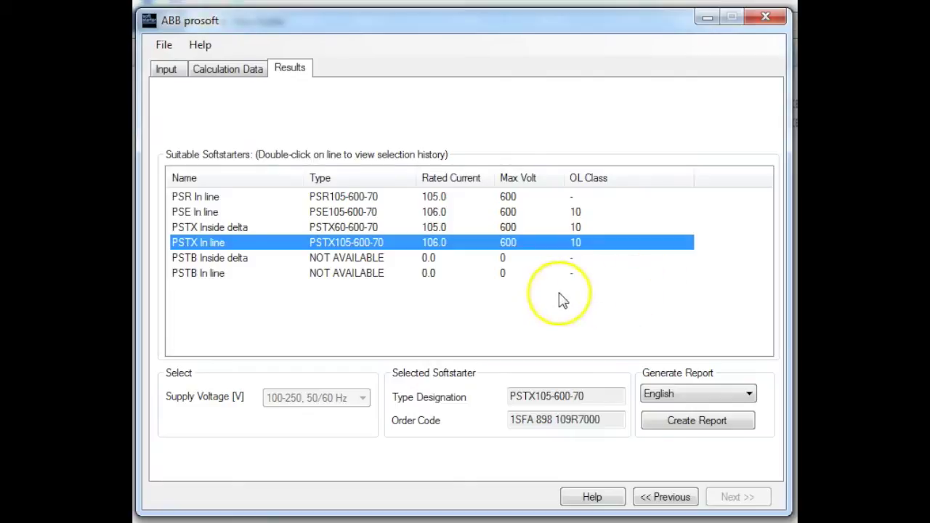